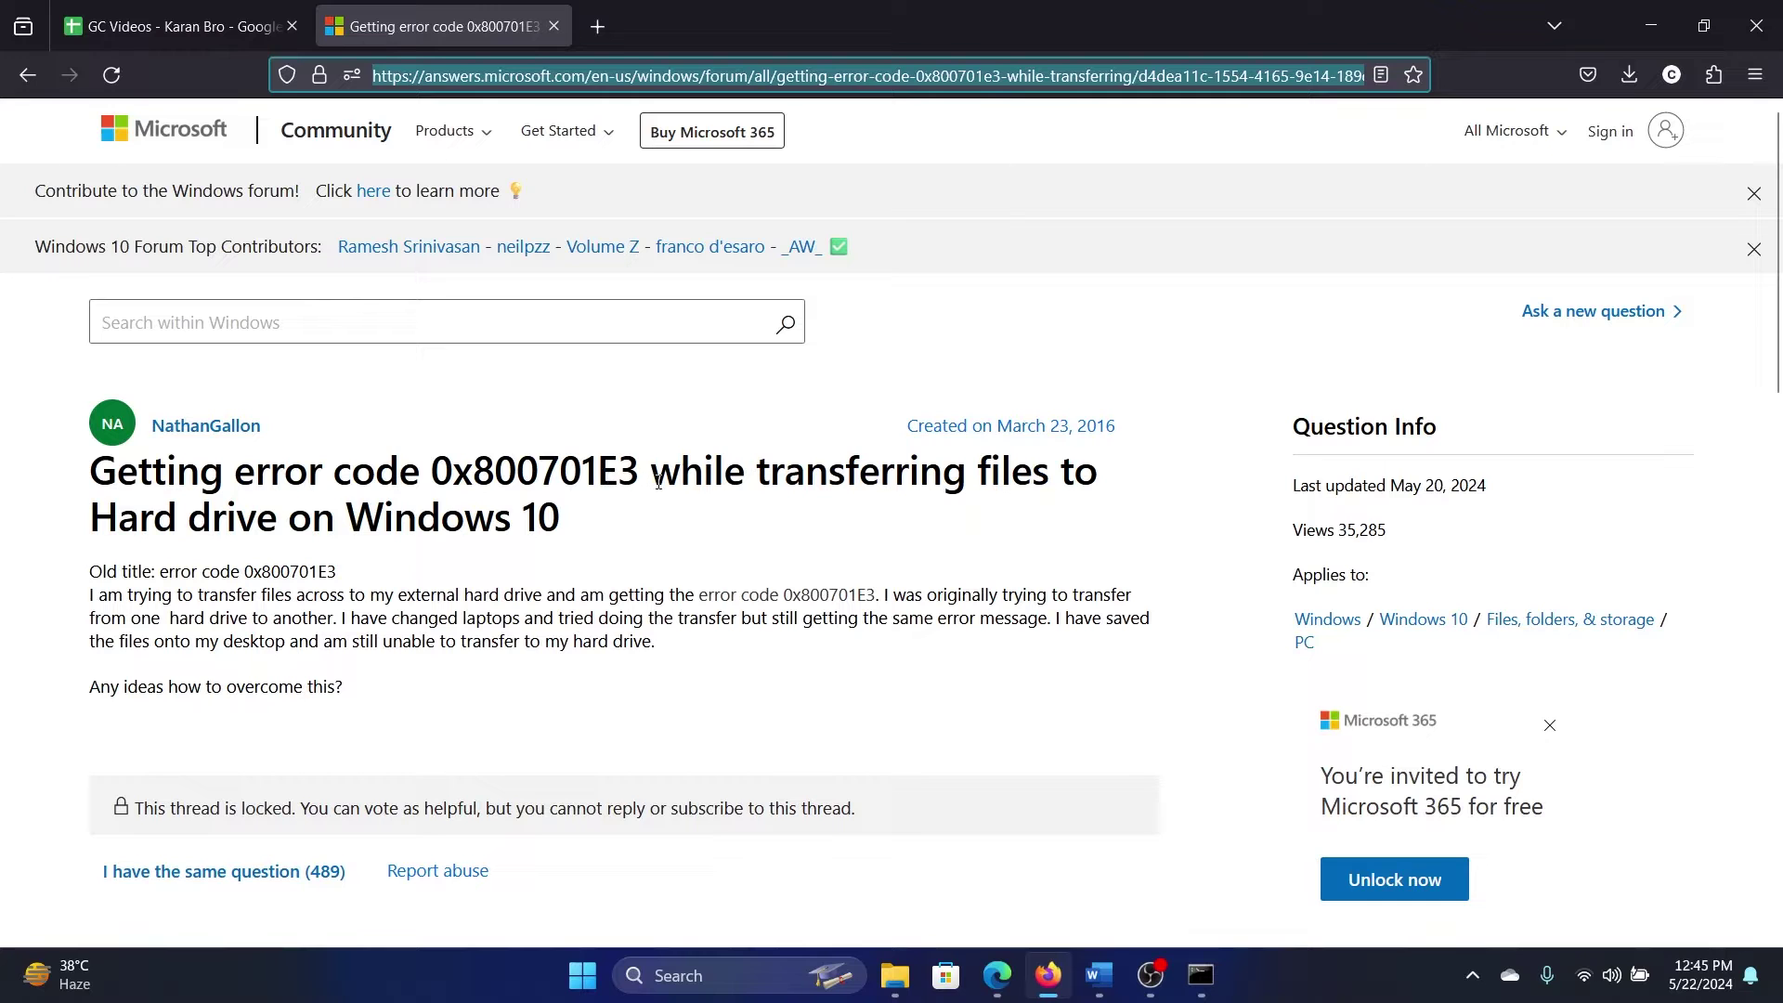
{"action": "scroll", "coordinate": [666, 522], "scroll_direction": "down", "scroll_amount": 5}
{"action": "scroll", "coordinate": [666, 522], "scroll_direction": "down", "scroll_amount": 3}
{"action": "scroll", "coordinate": [665, 522], "scroll_direction": "down", "scroll_amount": 1}
{"action": "scroll", "coordinate": [667, 522], "scroll_direction": "down", "scroll_amount": 4}
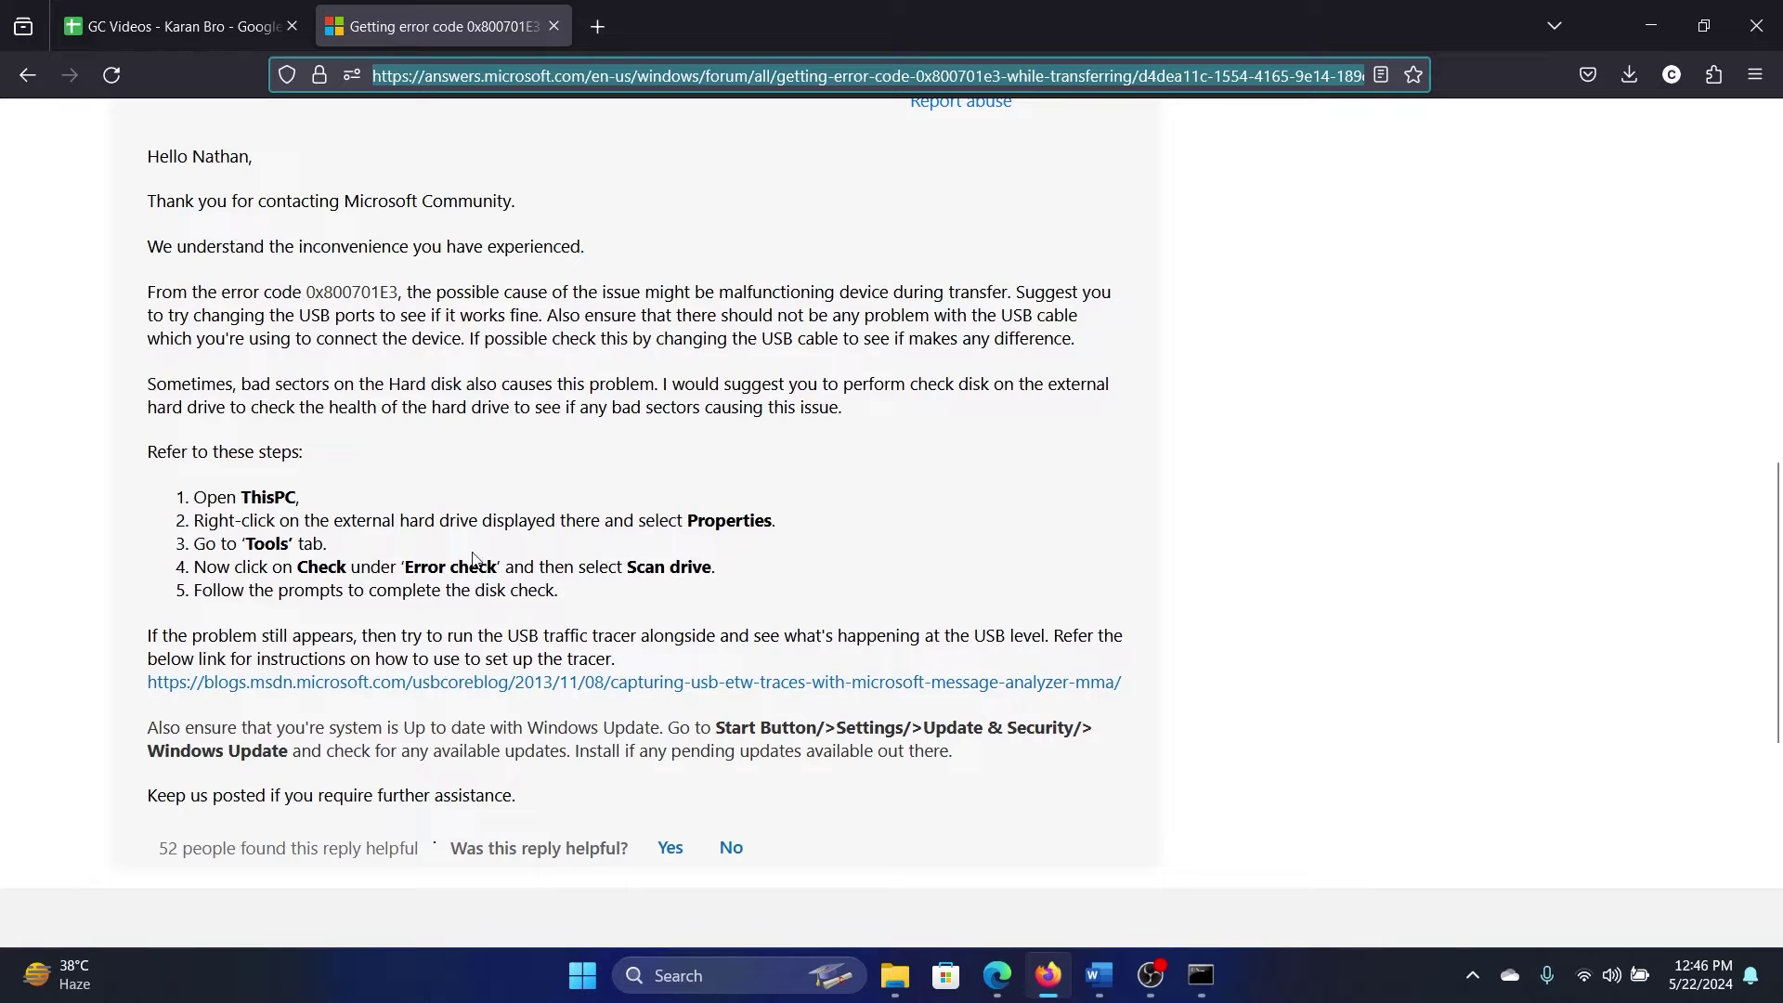
Bring up This PC from the taskbar to list drives C: and D:.
{"action": "left_click", "coordinate": [895, 975]}
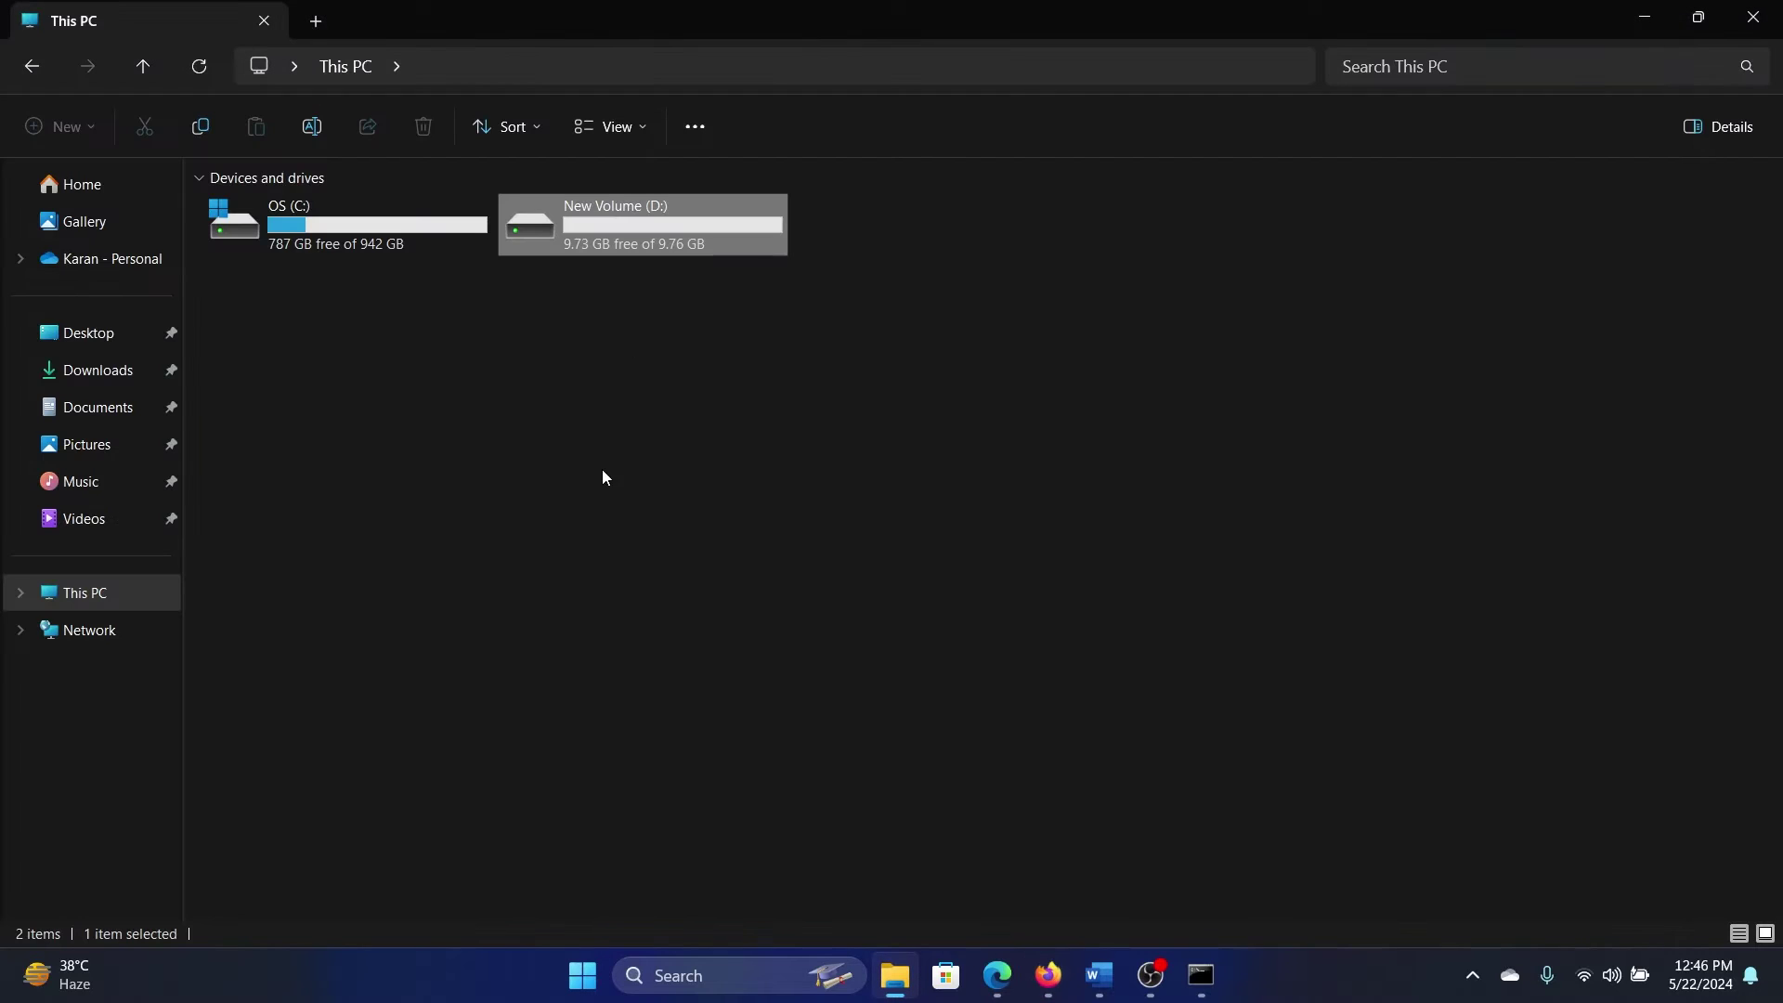
{"action": "mouse_move", "coordinate": [642, 224]}
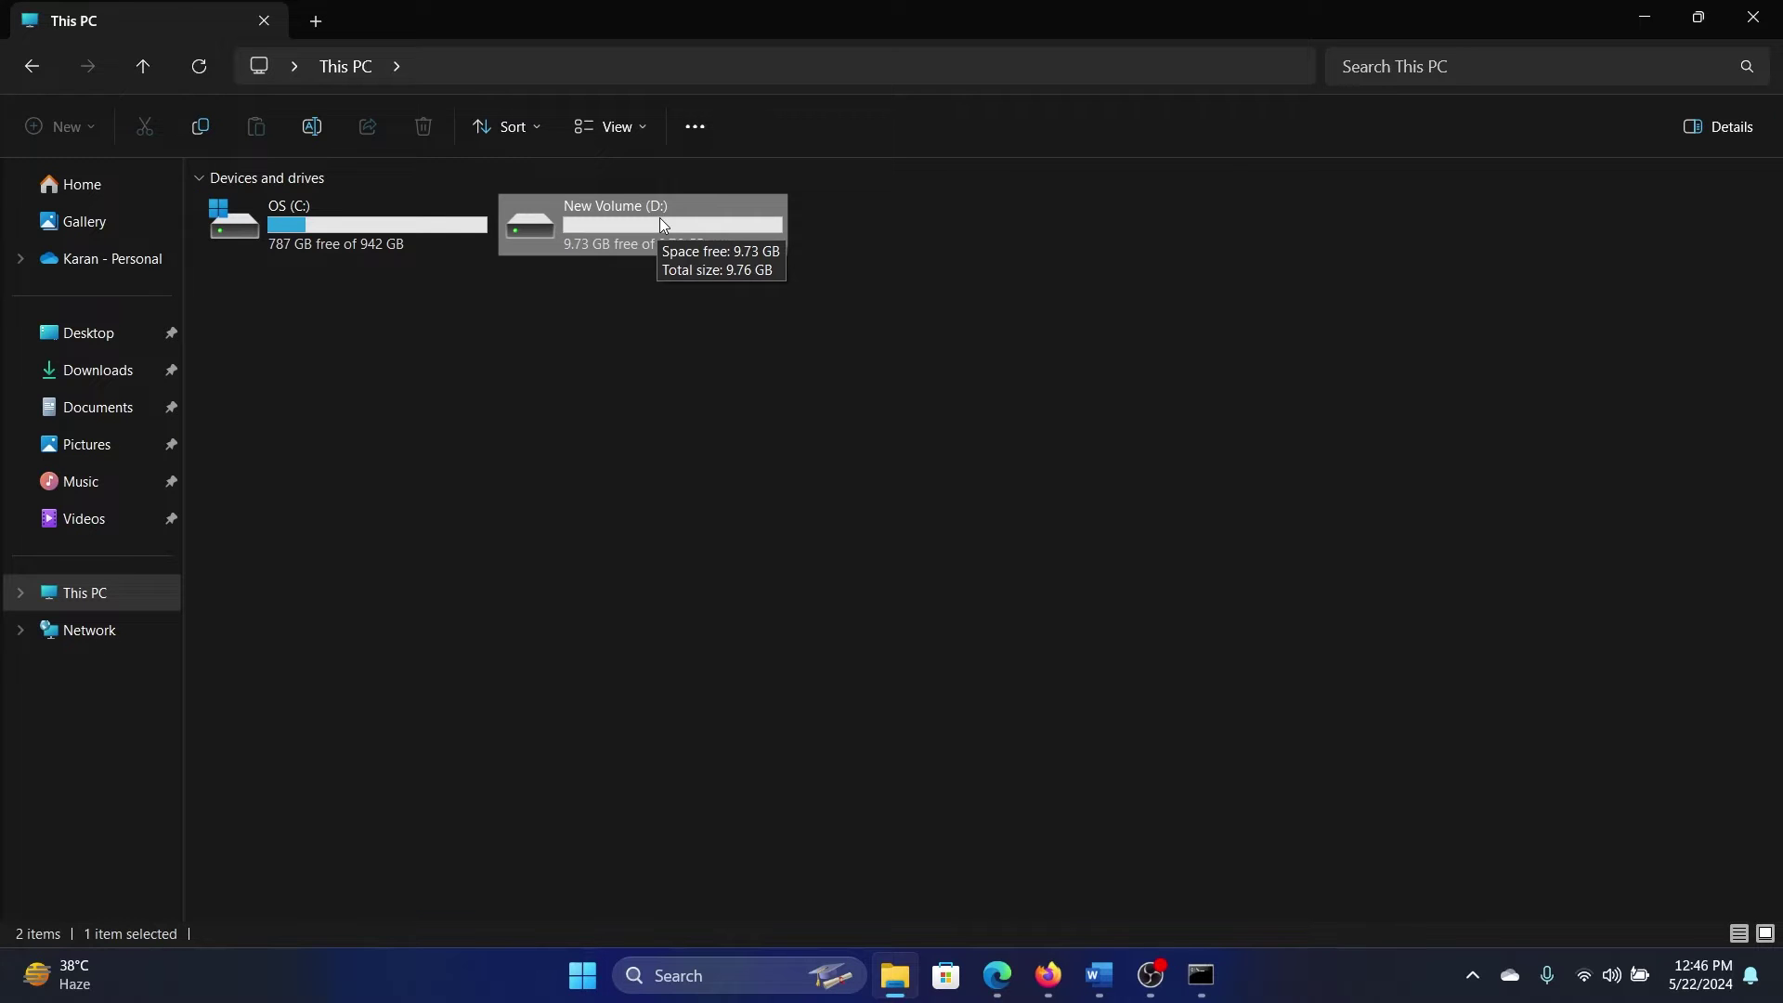
Scan New Volume (D:) via Properties > Tools > Check, confirming no errors were found.
{"action": "right_click", "coordinate": [658, 218]}
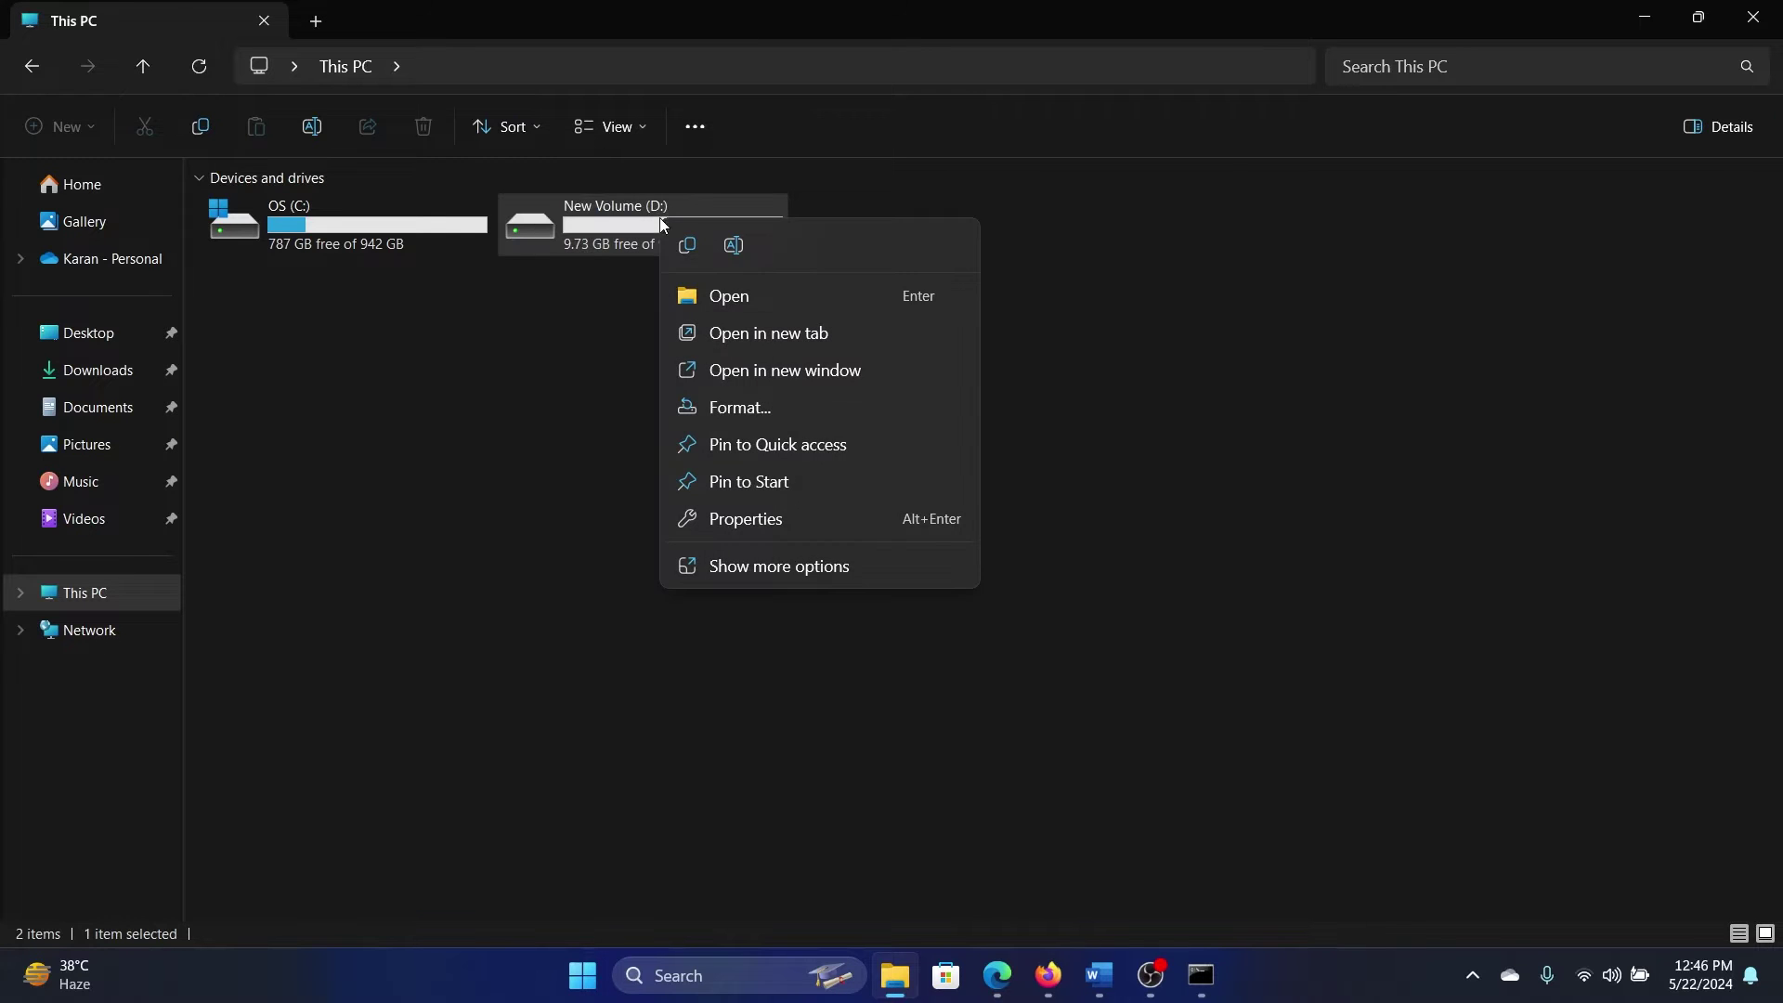
{"action": "left_click", "coordinate": [798, 561]}
{"action": "left_click", "coordinate": [769, 642]}
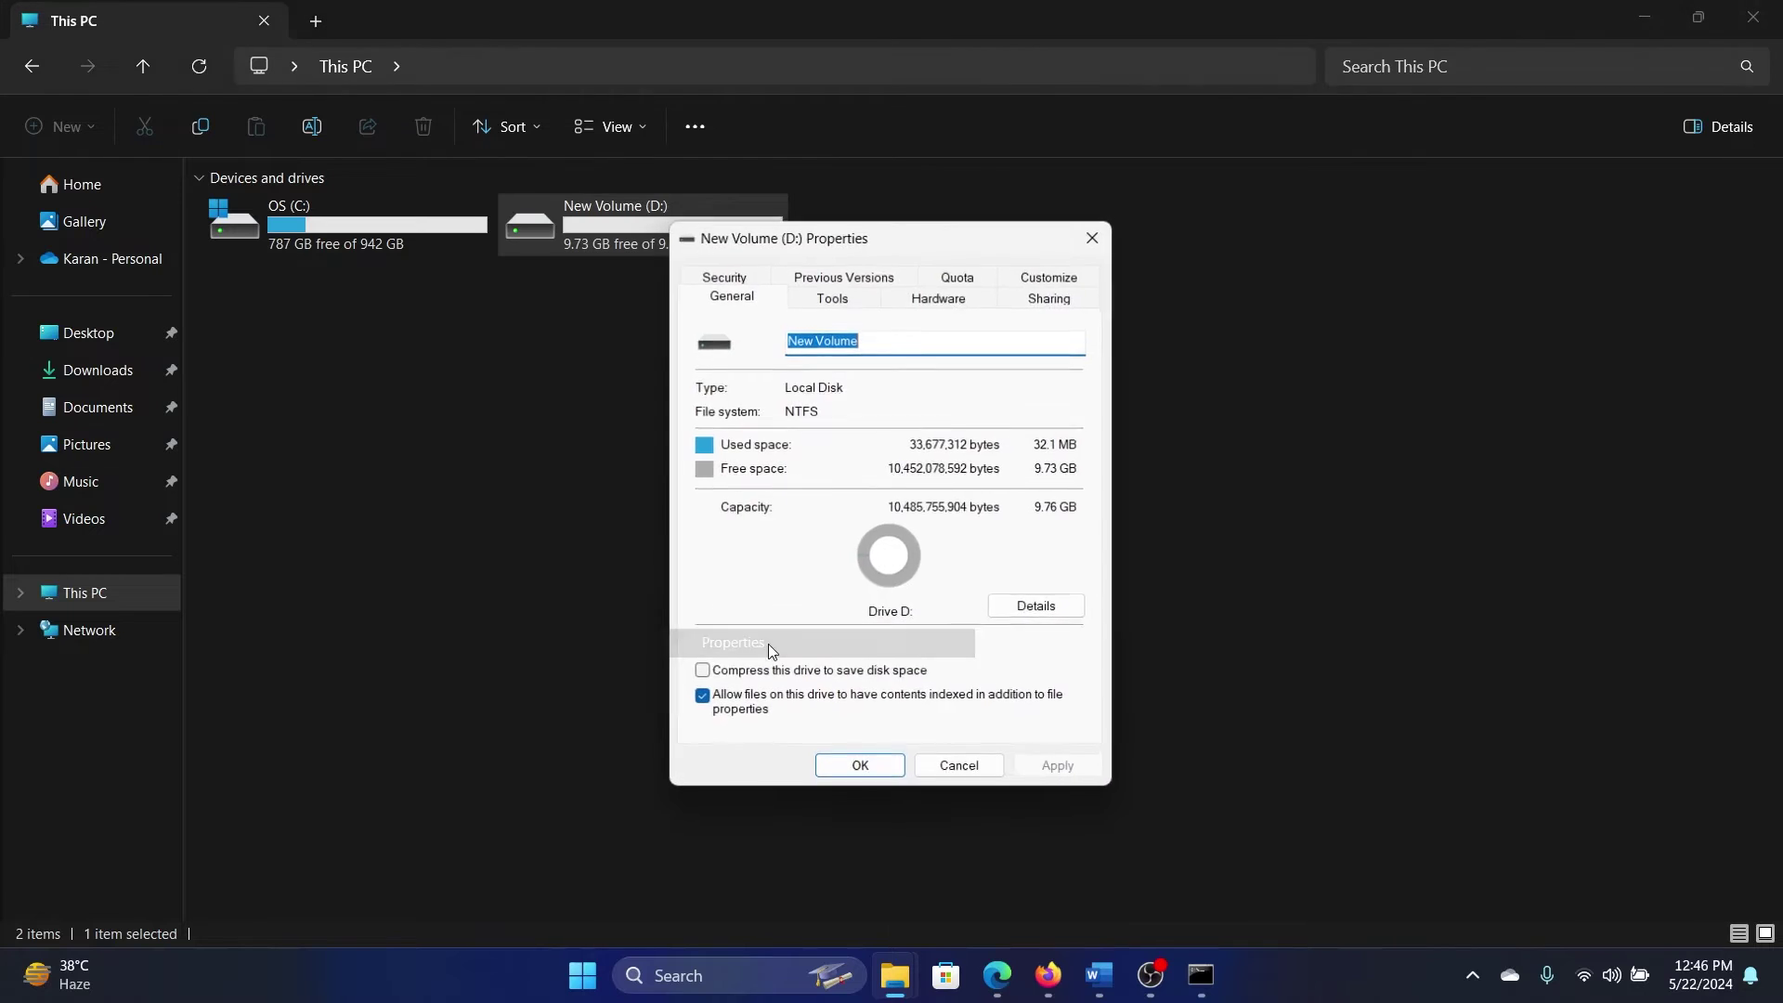
{"action": "left_click", "coordinate": [832, 296]}
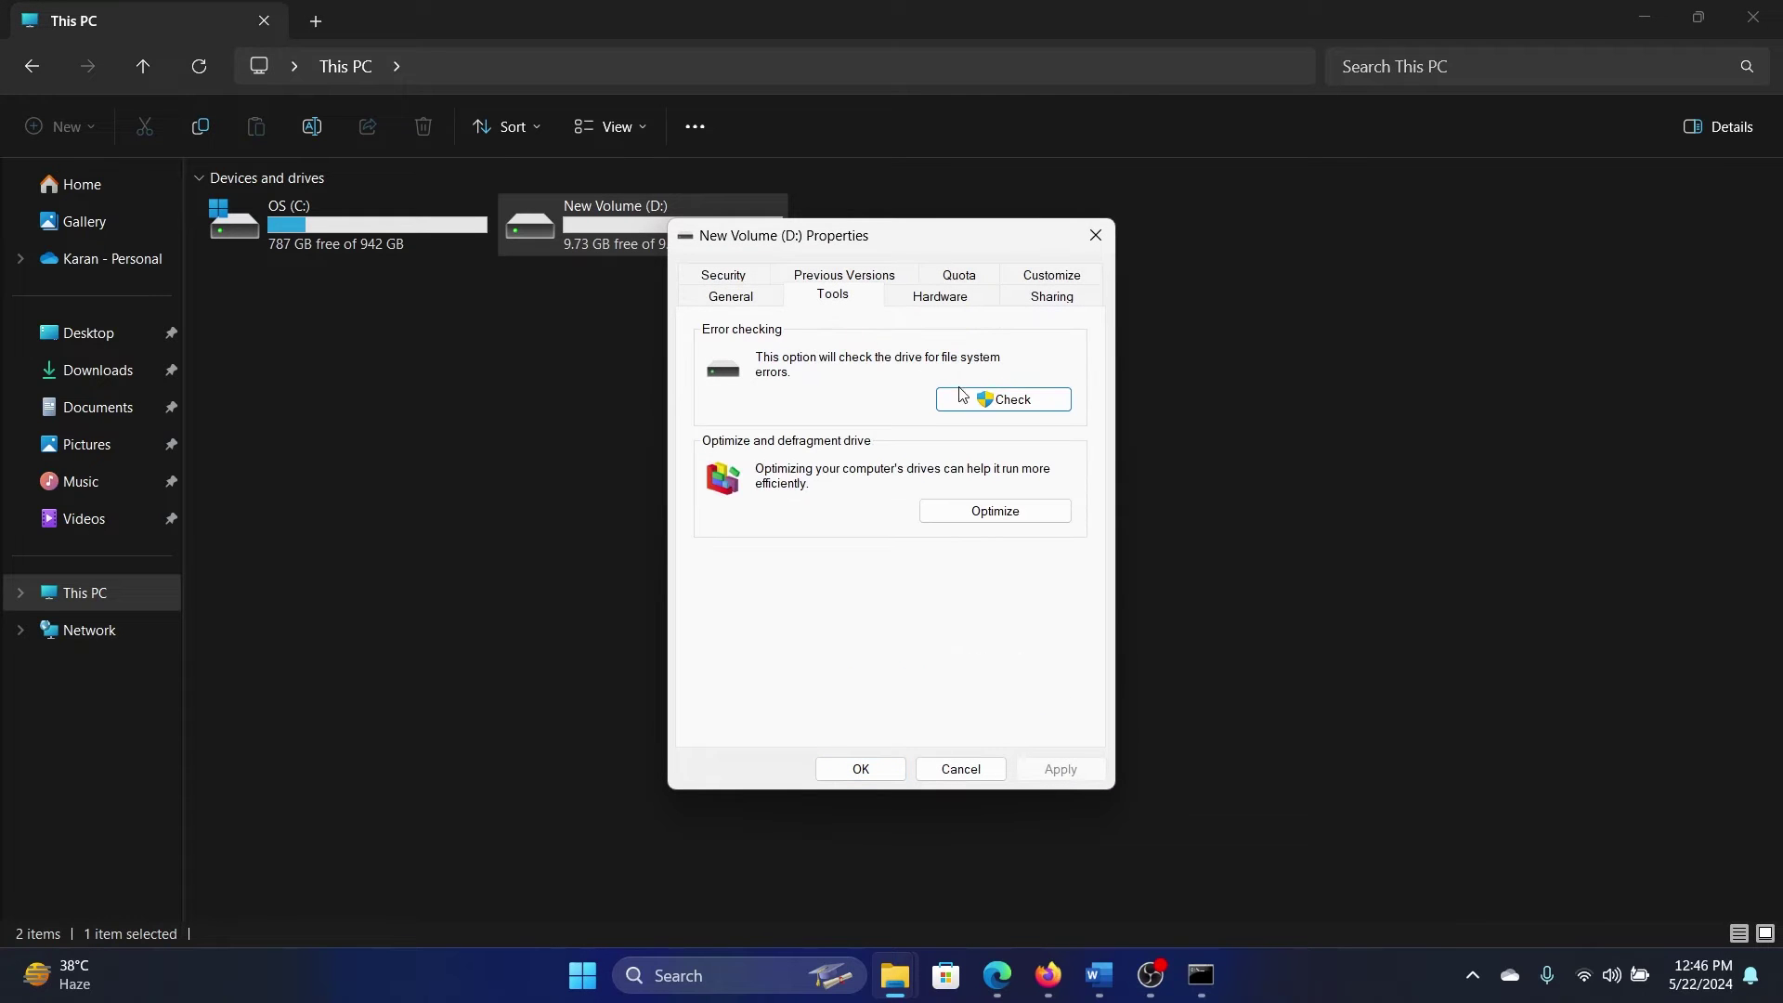
{"action": "left_click", "coordinate": [1002, 400]}
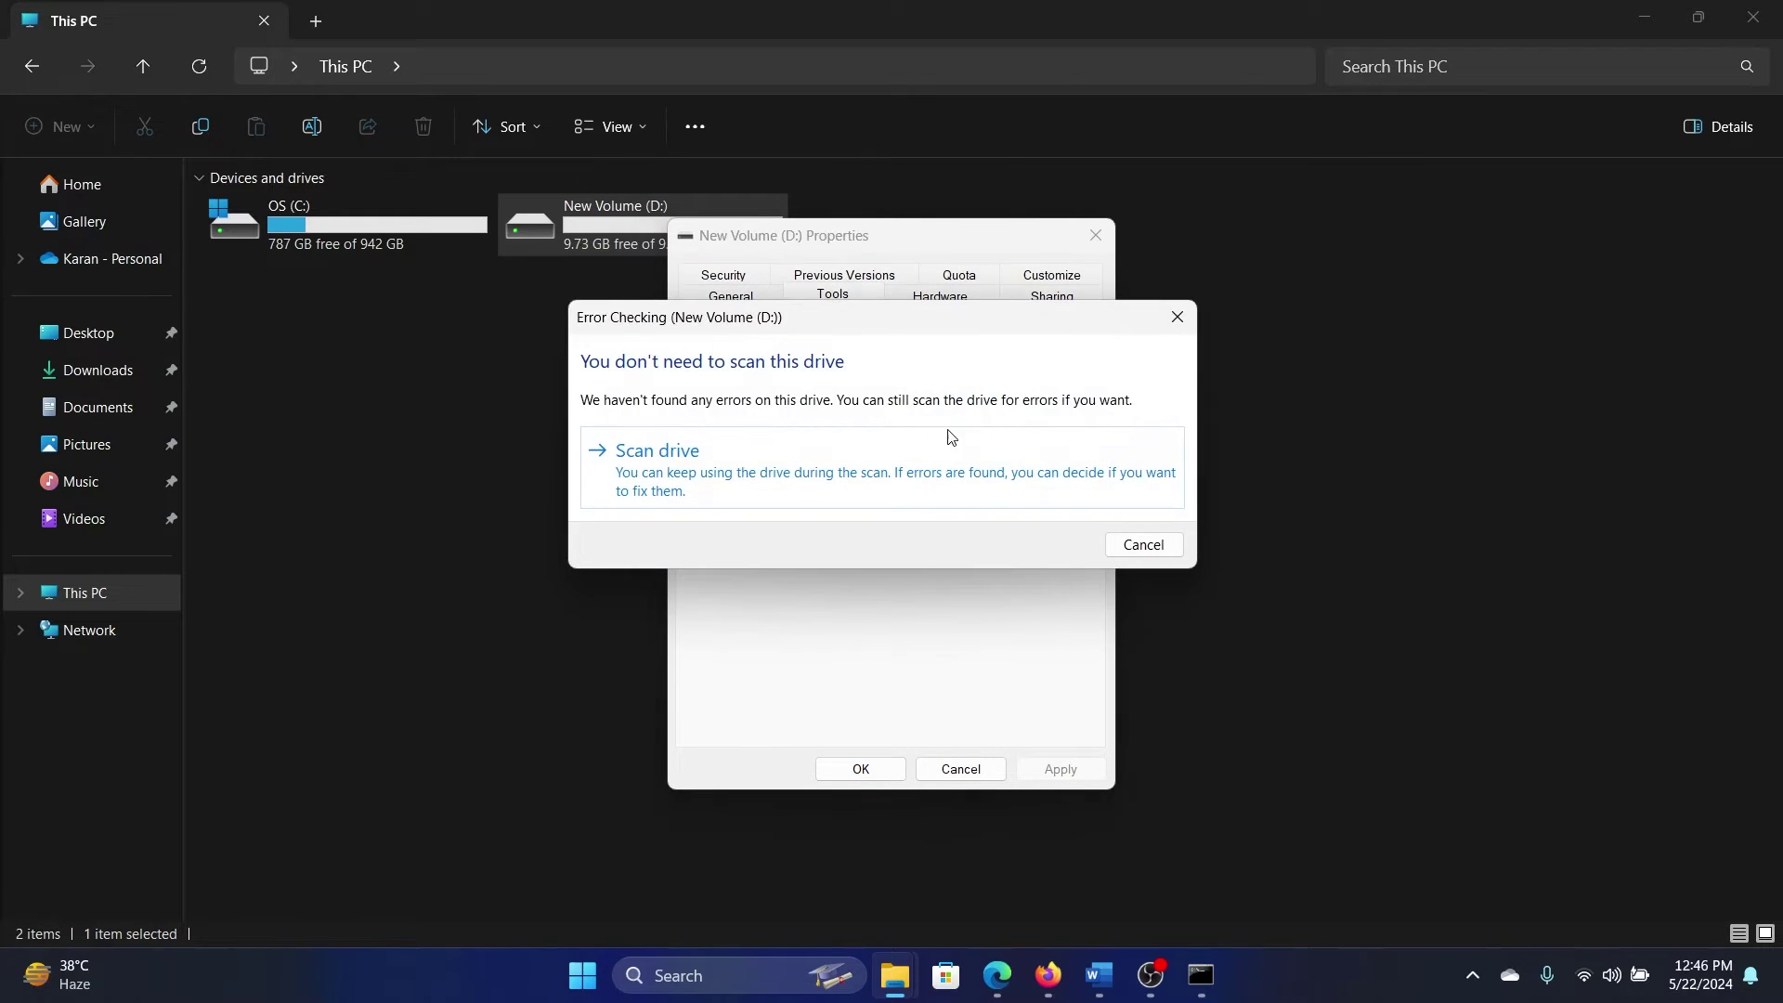
{"action": "left_click", "coordinate": [908, 479]}
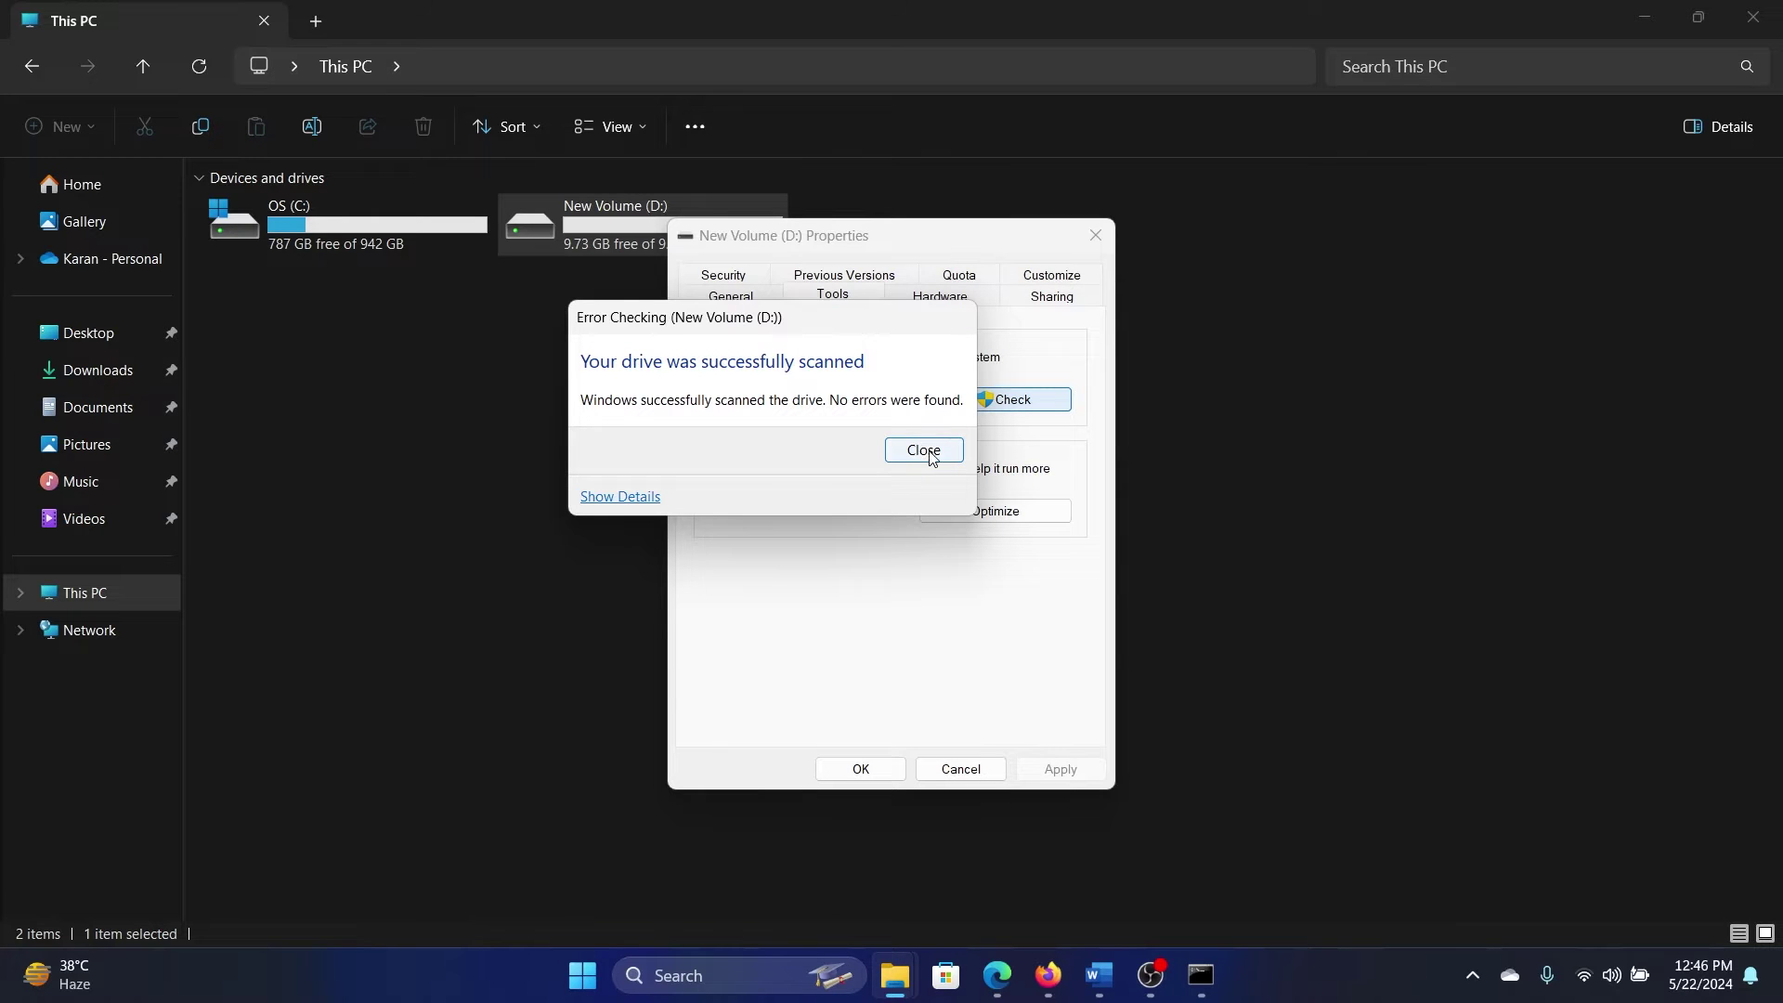
{"action": "left_click", "coordinate": [923, 450]}
{"action": "left_click", "coordinate": [1096, 236]}
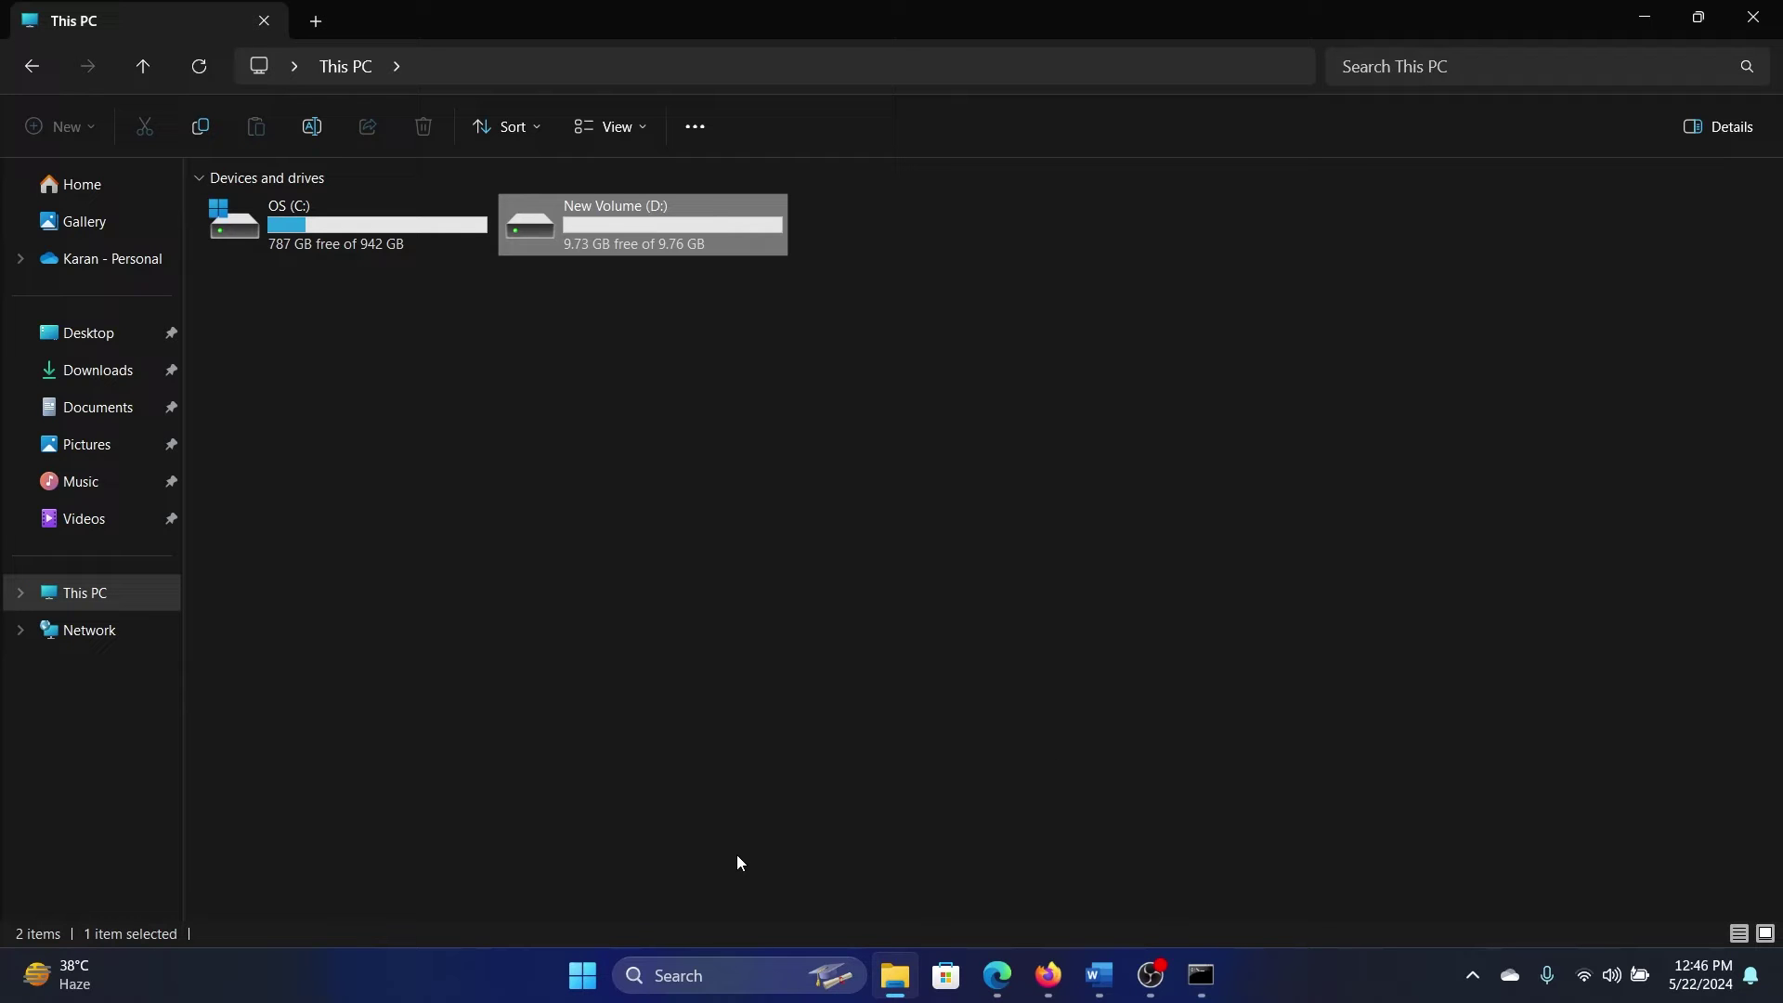
Run chkdsk /f /r as administrator, accepting the check at next restart, then close the prompt.
{"action": "left_click", "coordinate": [744, 975]}
{"action": "type", "text": "com"}
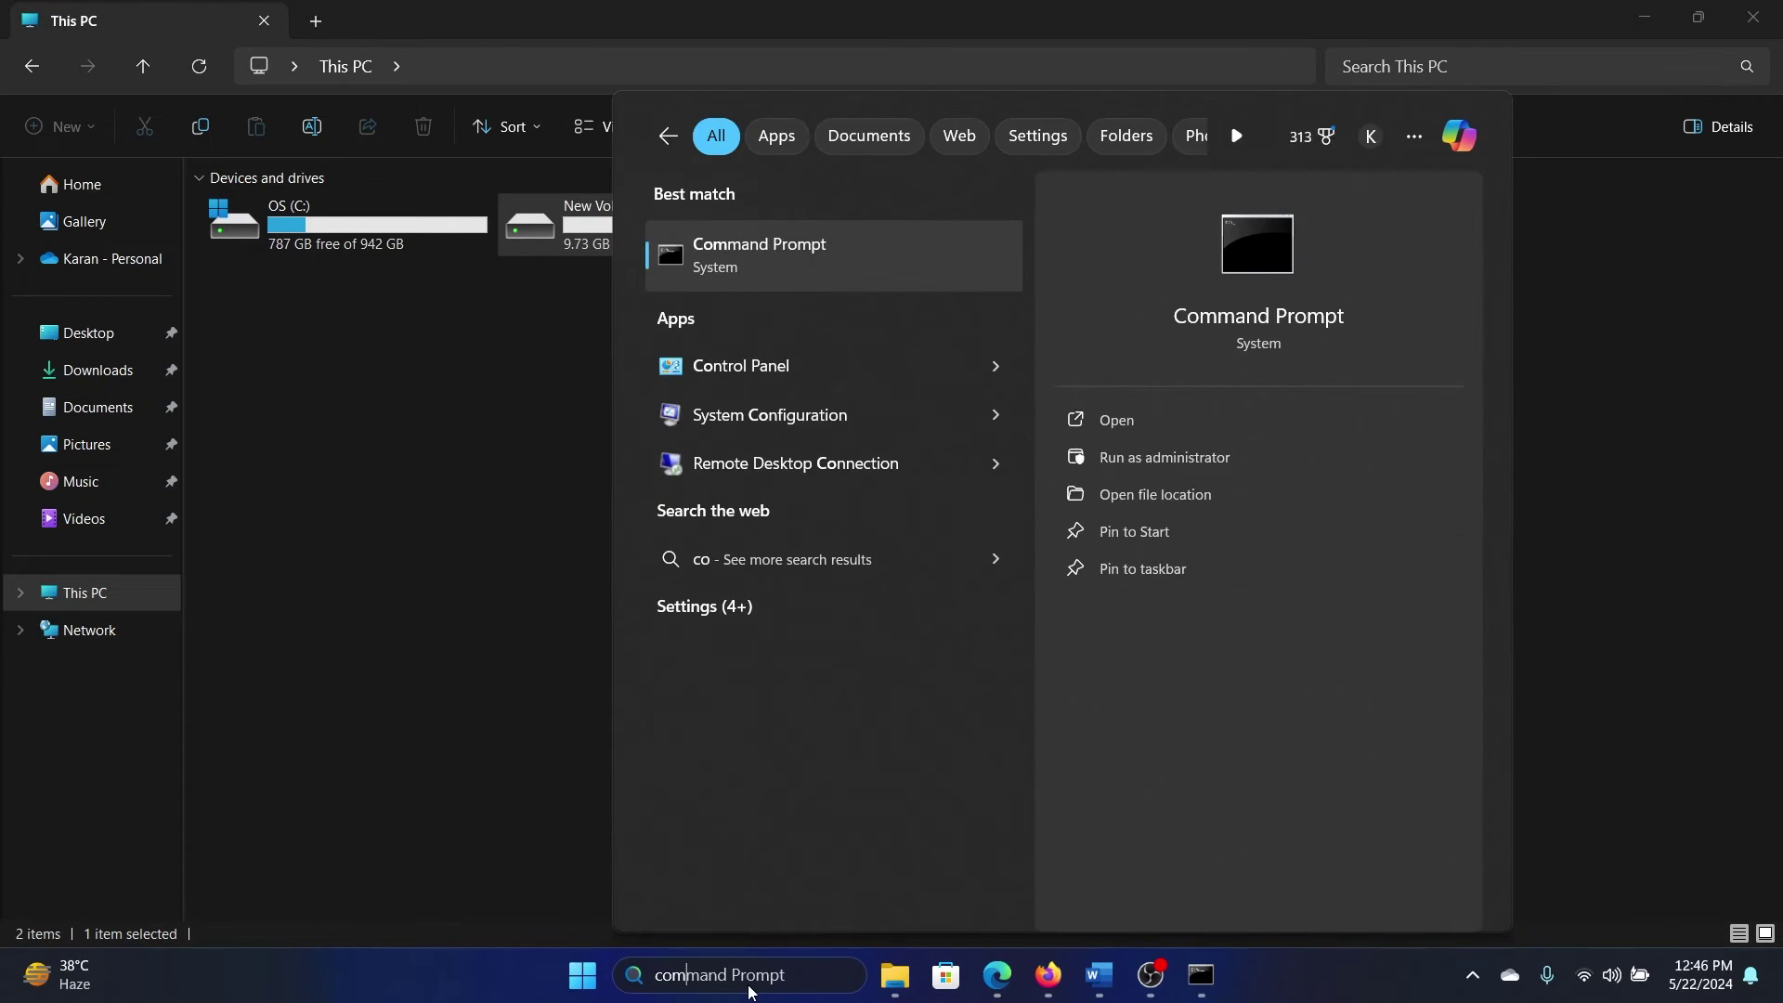
{"action": "type", "text": "m"}
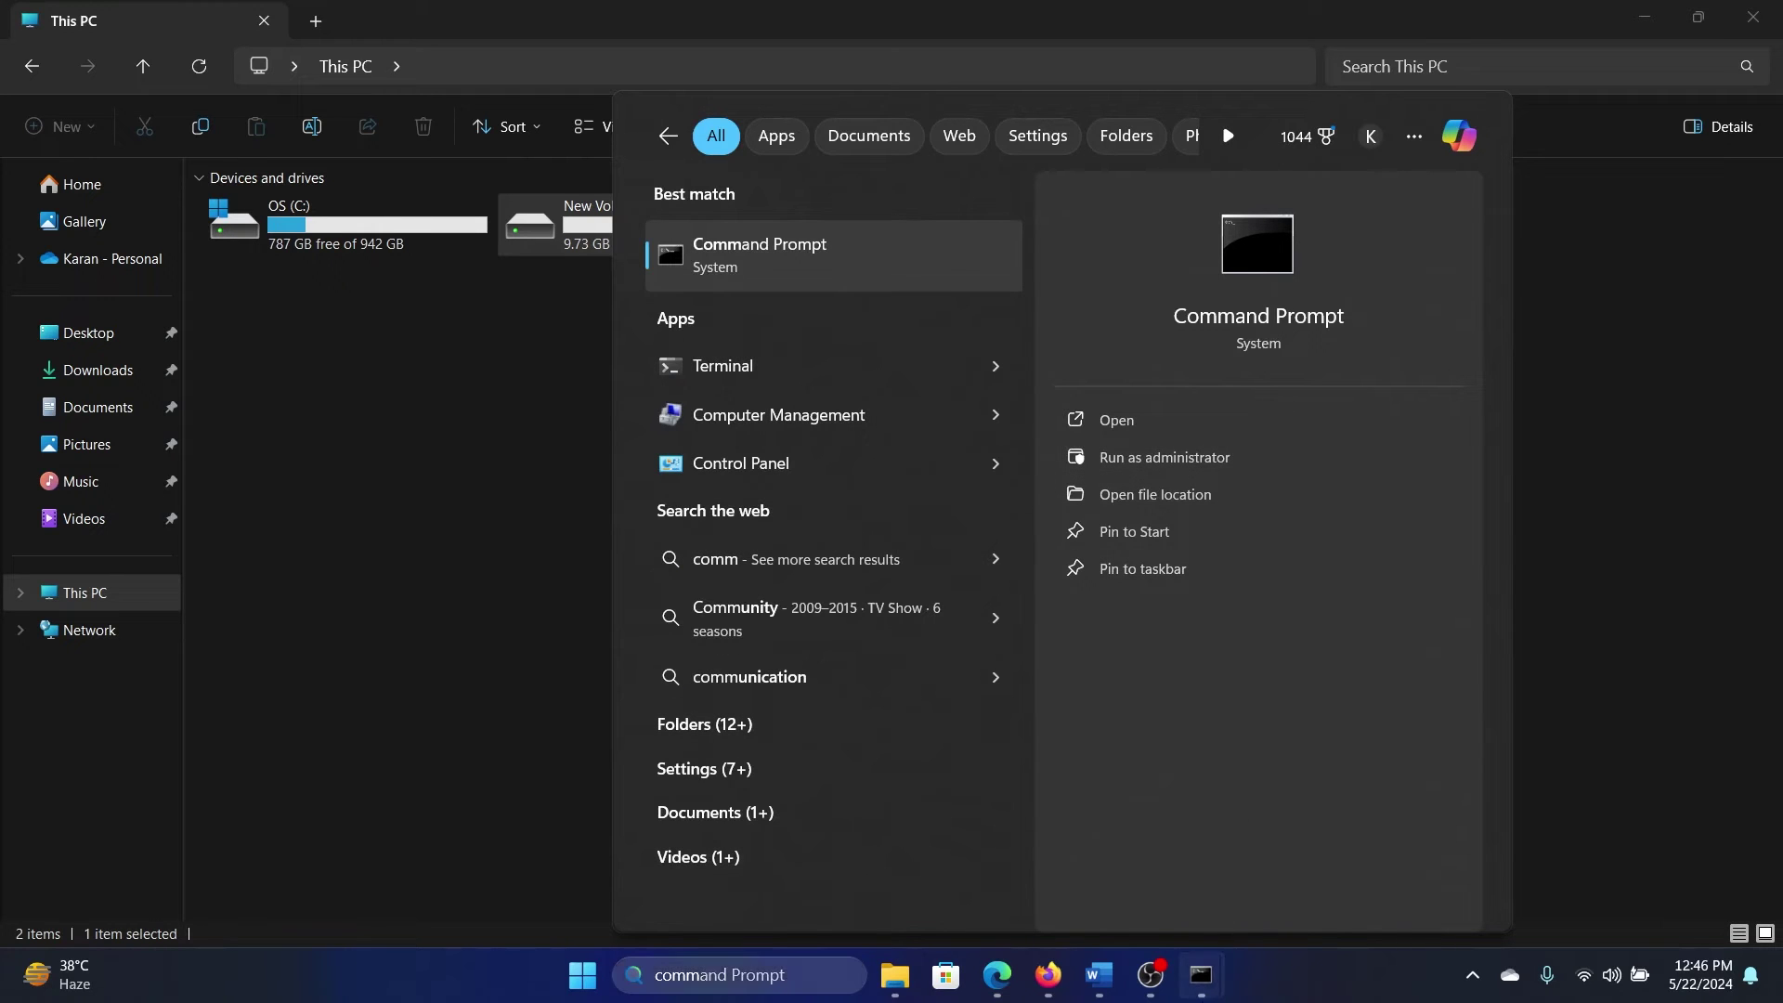
{"action": "mouse_move", "coordinate": [1199, 975]}
{"action": "left_click", "coordinate": [1110, 829]}
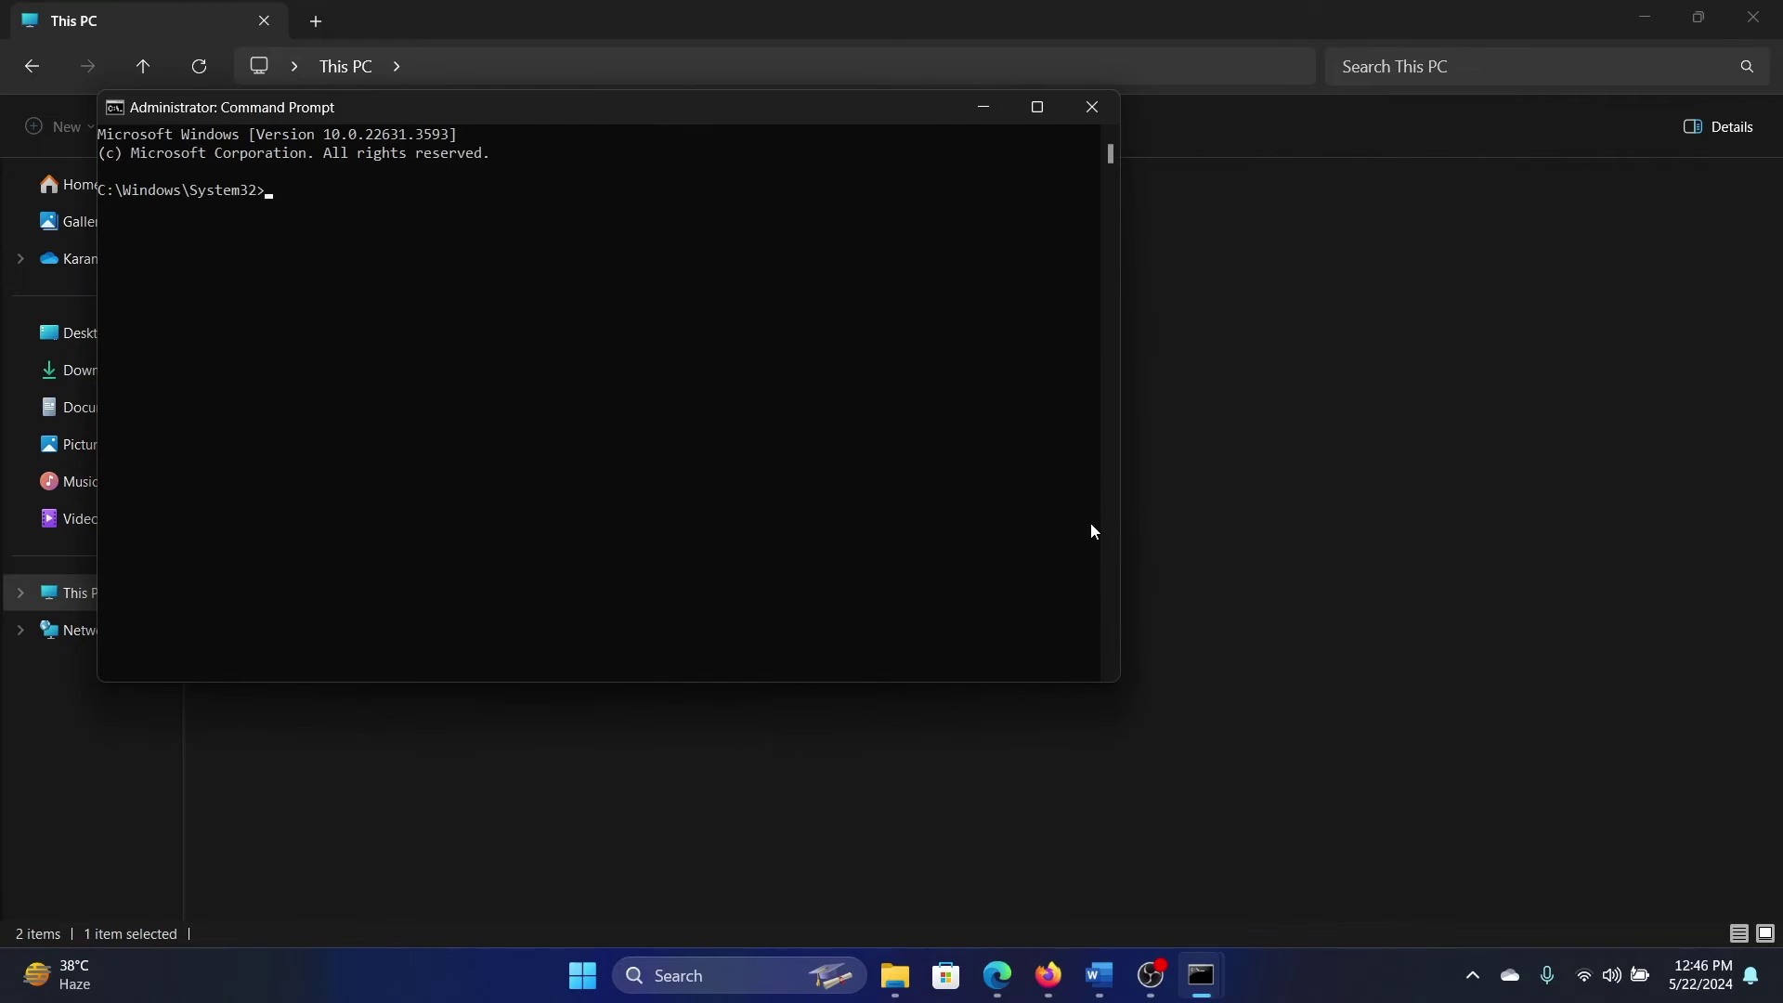
{"action": "type", "text": "chkds"}
{"action": "type", "text": "k "}
{"action": "type", "text": "/f /r"}
{"action": "key", "text": "Return"}
{"action": "type", "text": "Y"}
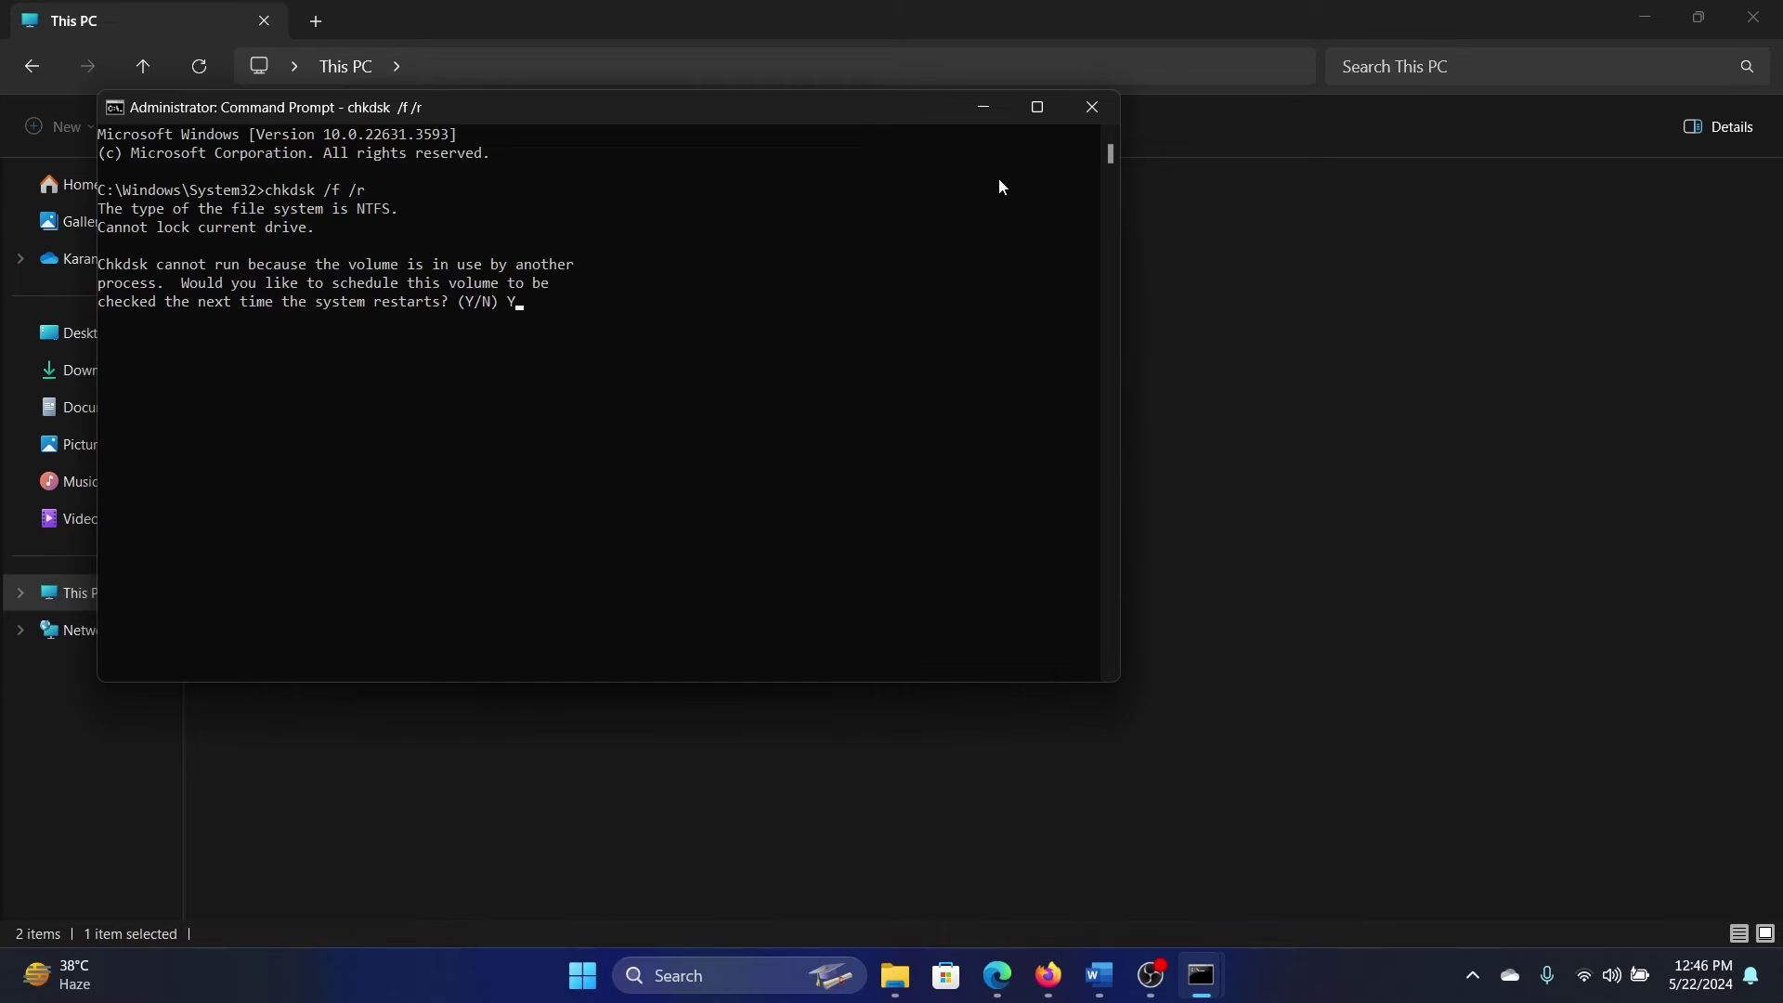
{"action": "left_click", "coordinate": [1091, 105]}
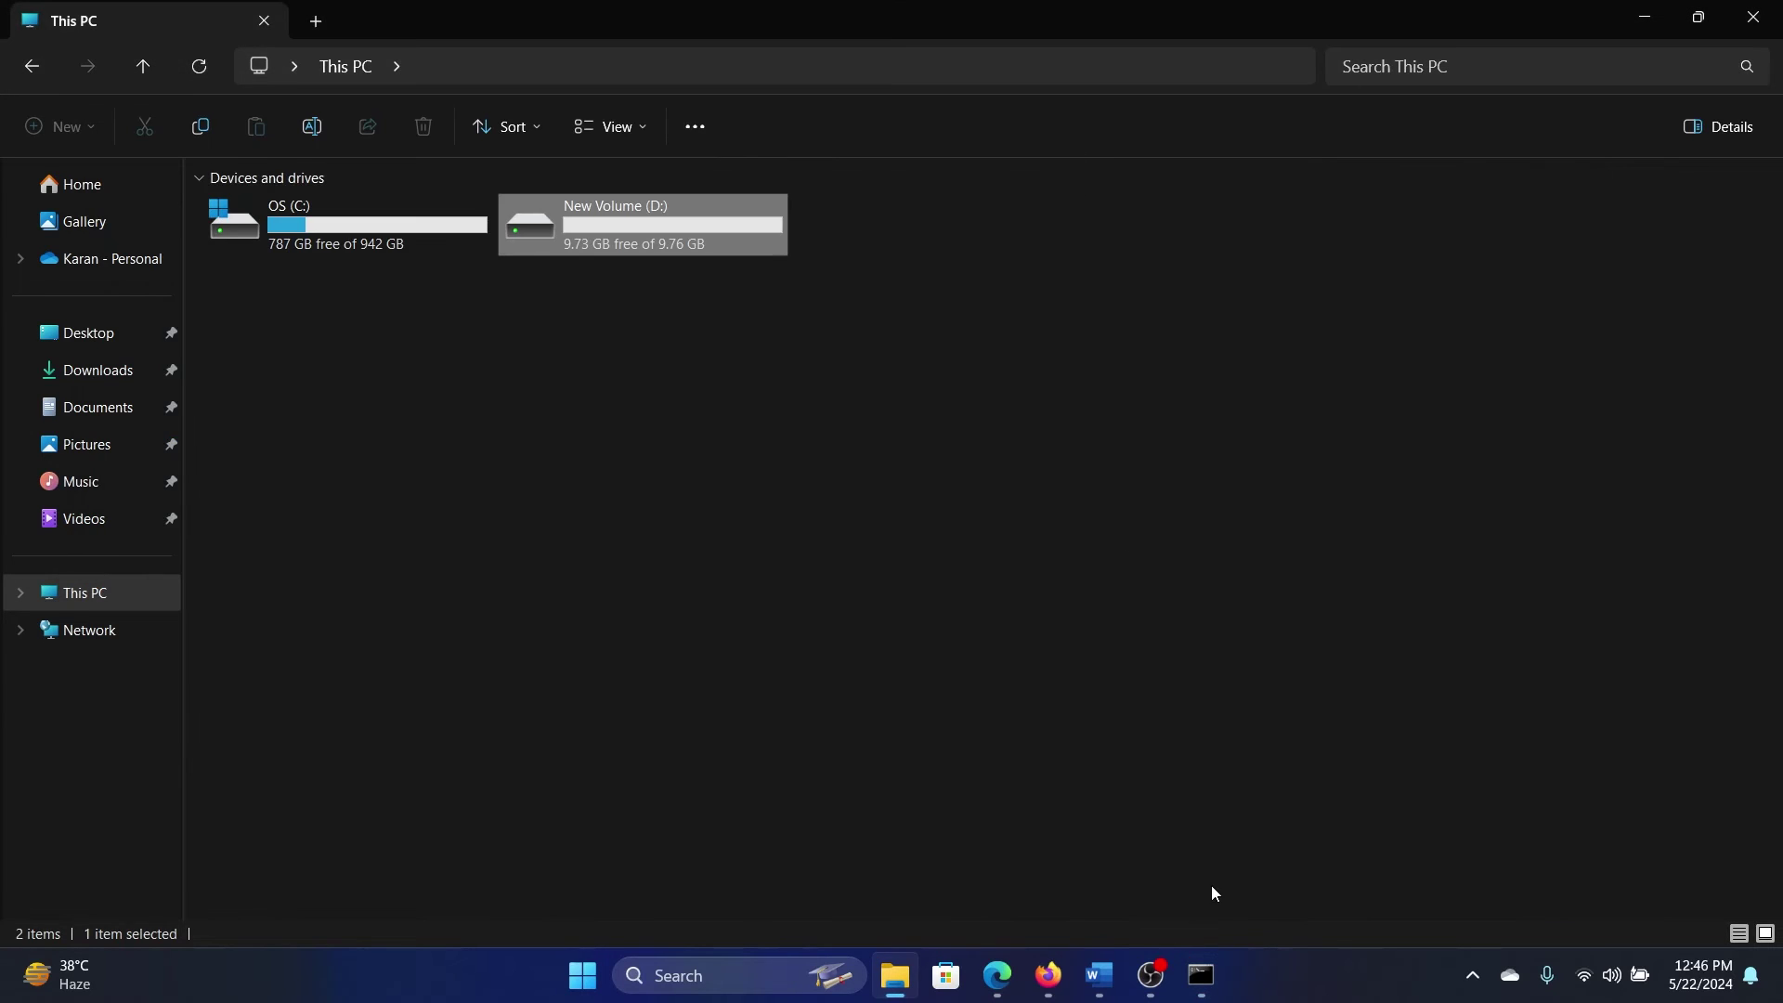
Start sfc /scannow as administrator, then return to the Microsoft Community thread in Firefox.
{"action": "left_click", "coordinate": [1199, 975]}
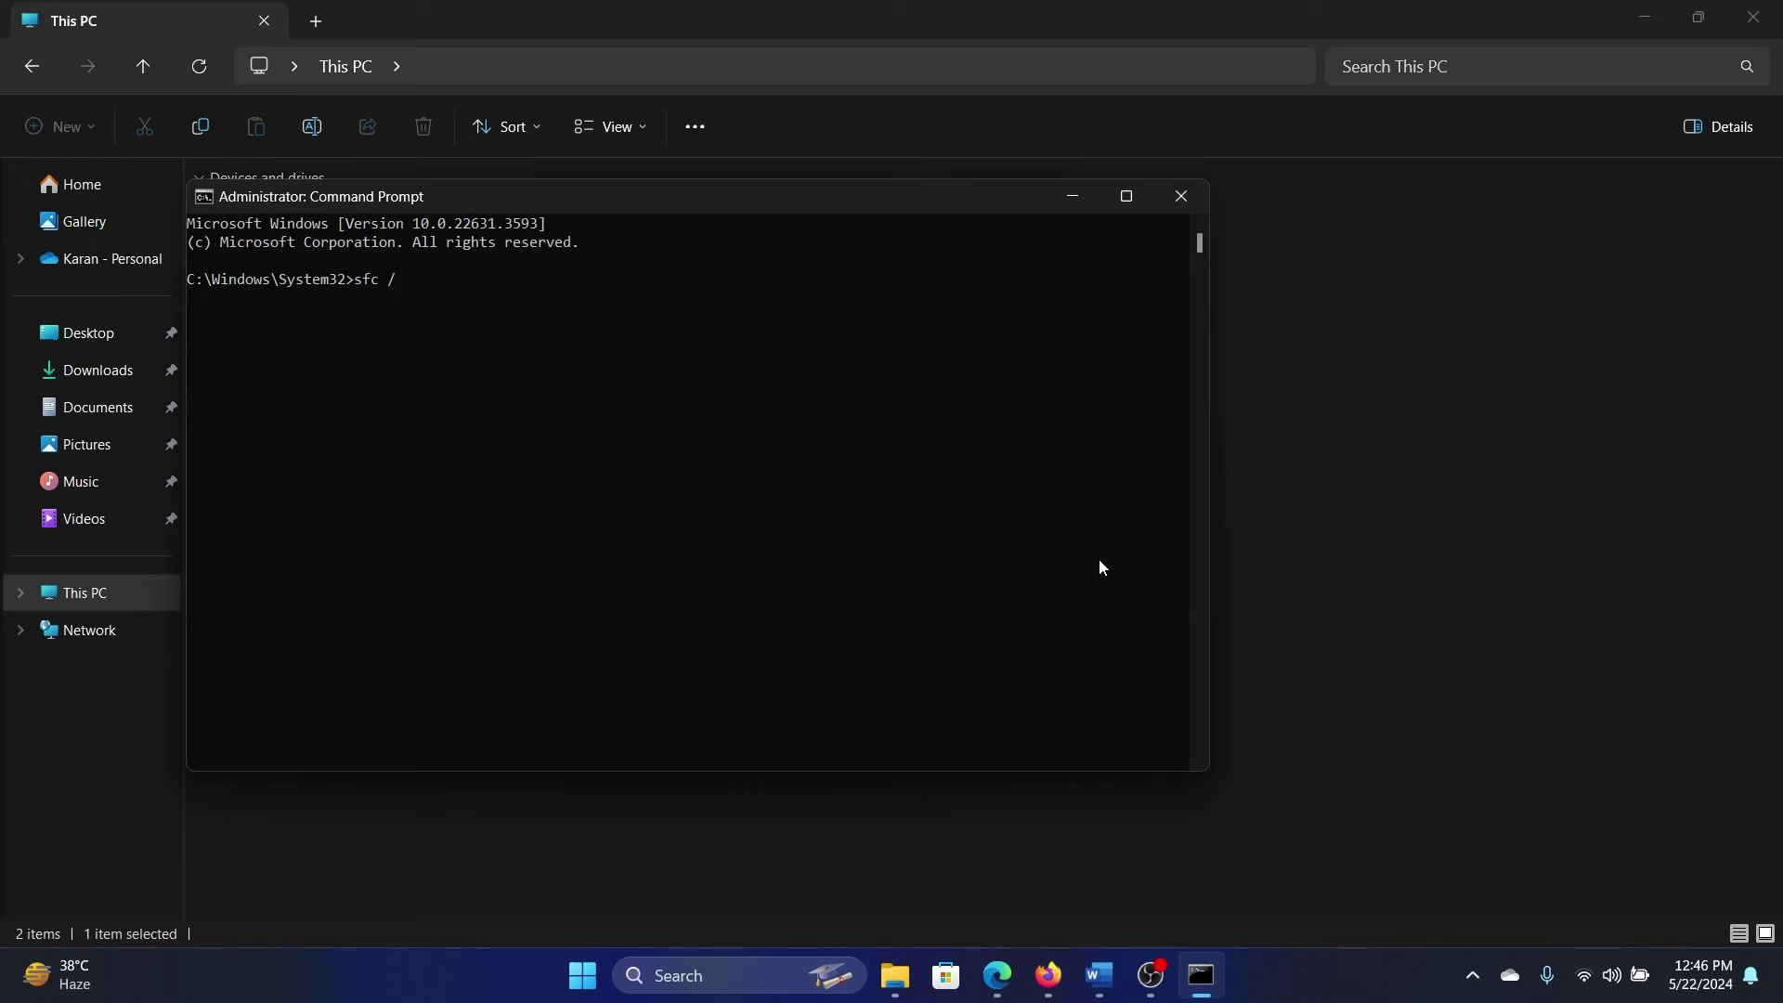
{"action": "type", "text": "scannow"}
{"action": "key", "text": "Return"}
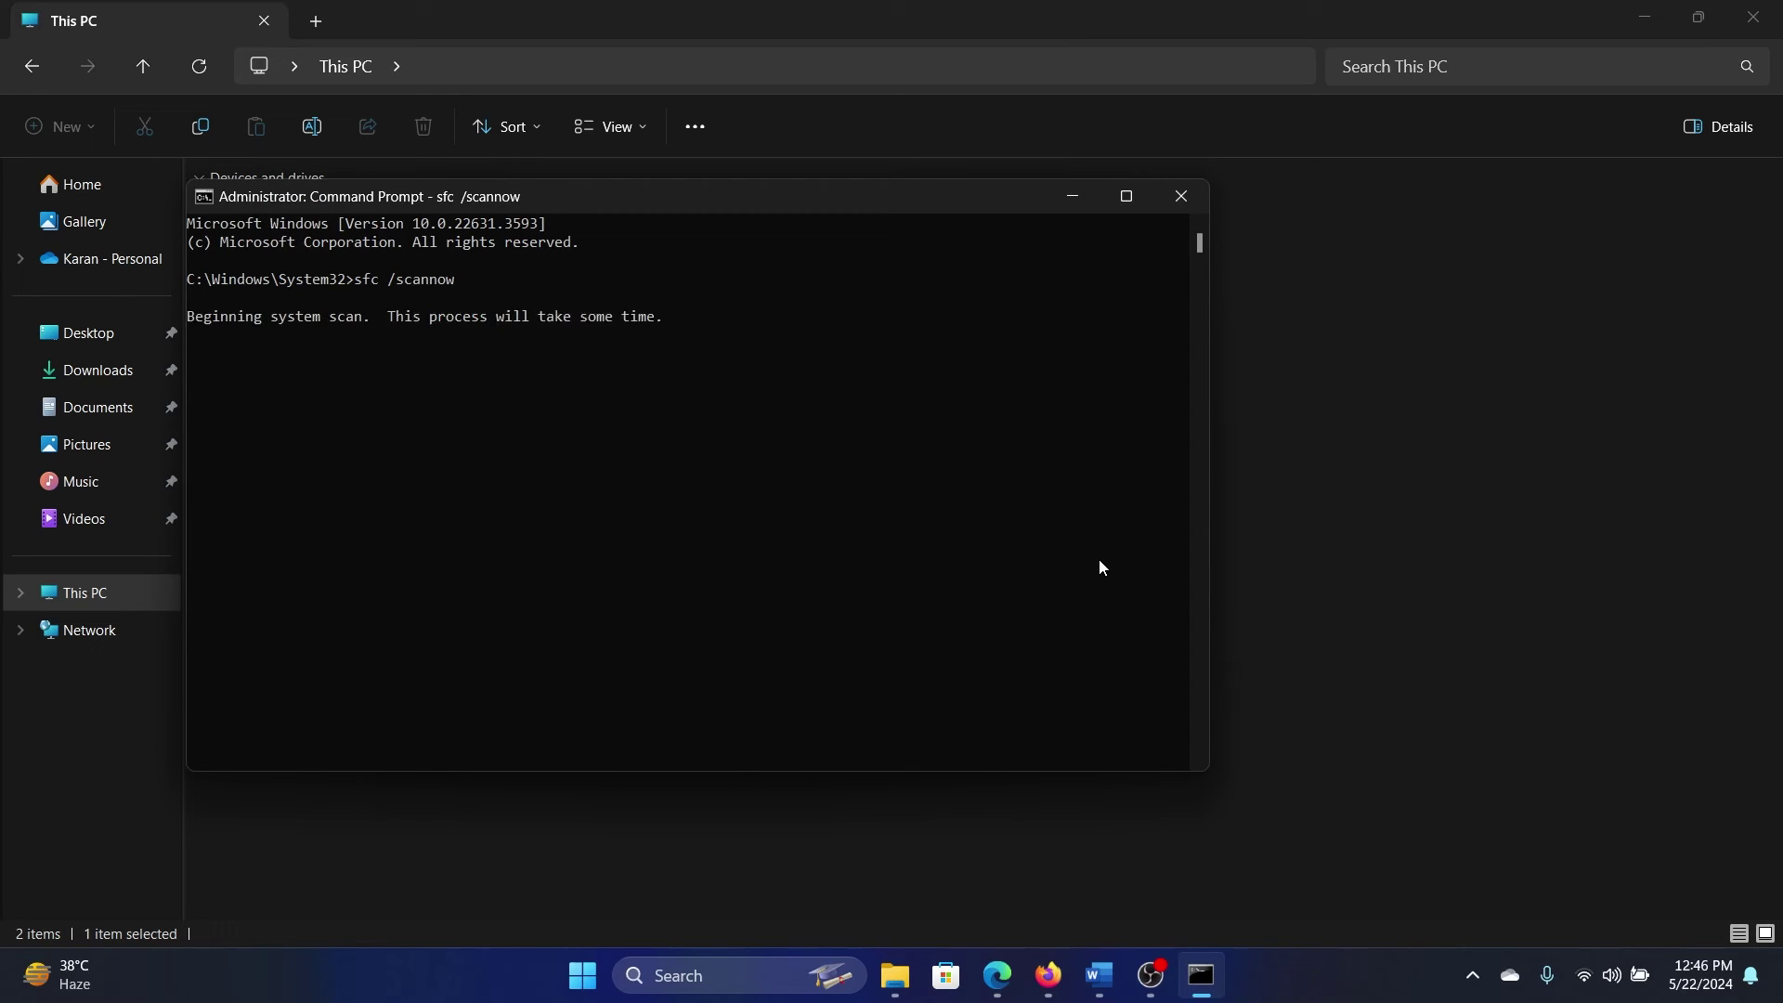
{"action": "left_click", "coordinate": [1181, 195]}
{"action": "mouse_move", "coordinate": [1048, 976]}
{"action": "left_click", "coordinate": [1073, 975]}
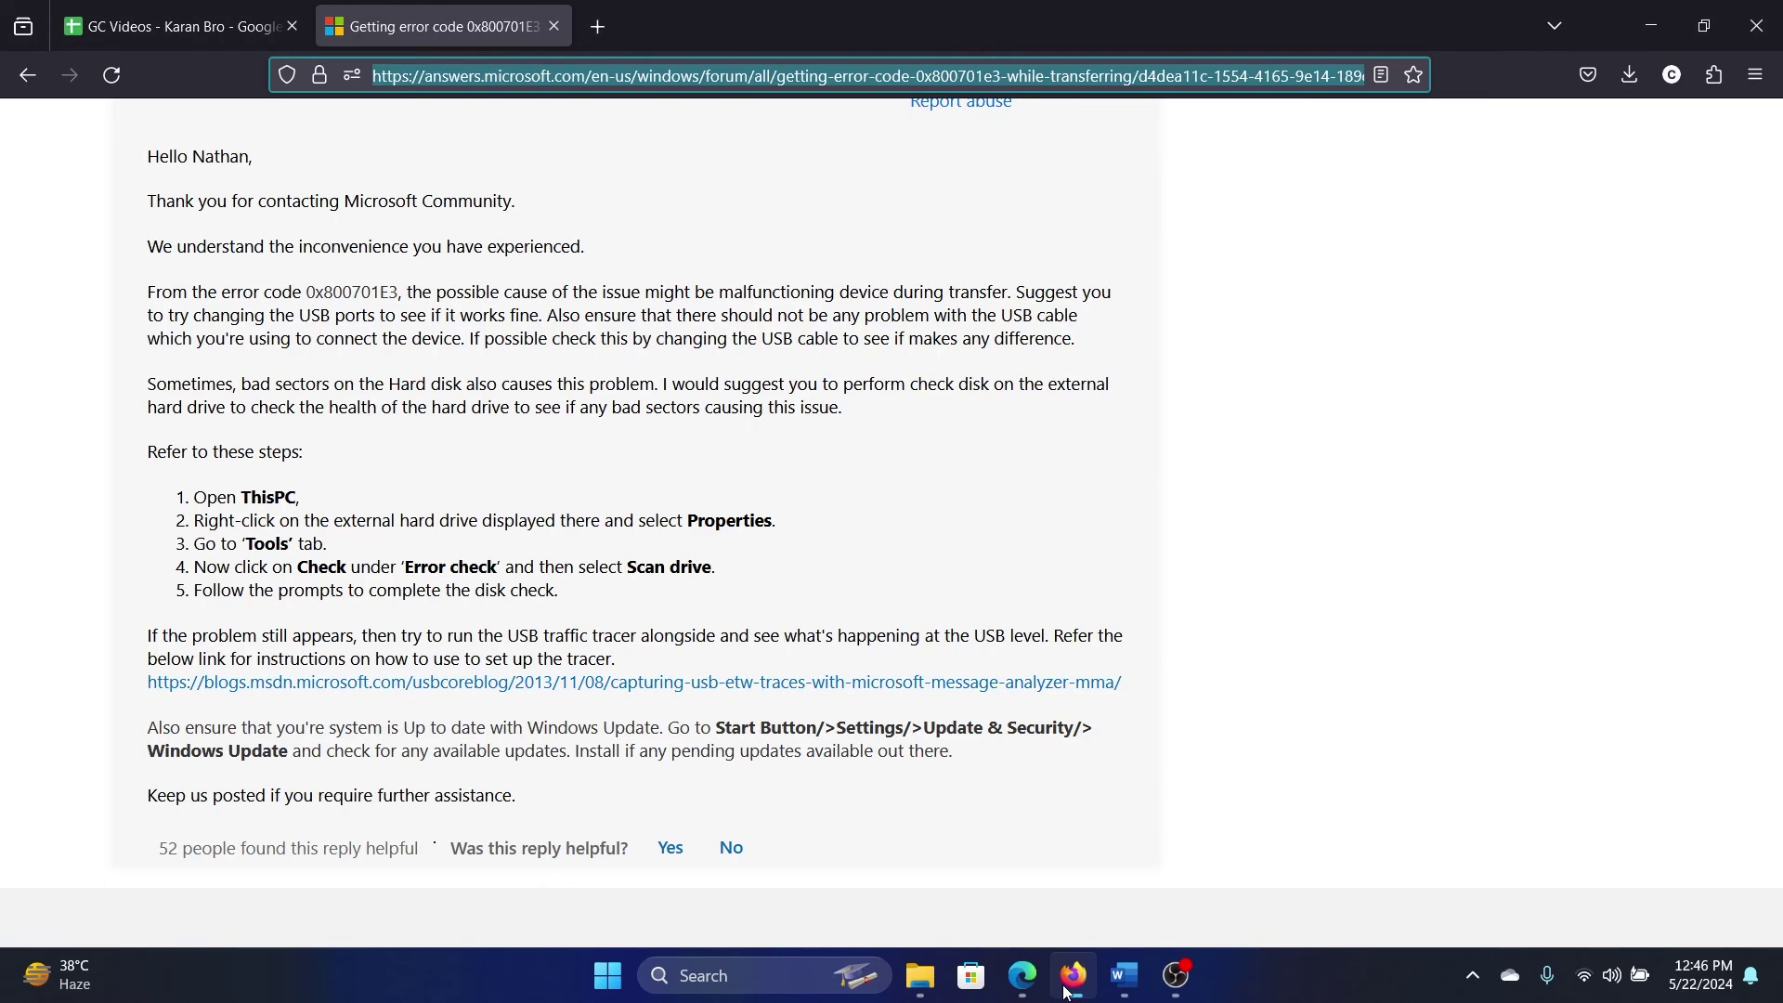
{"action": "scroll", "coordinate": [1062, 656], "scroll_direction": "up", "scroll_amount": 8}
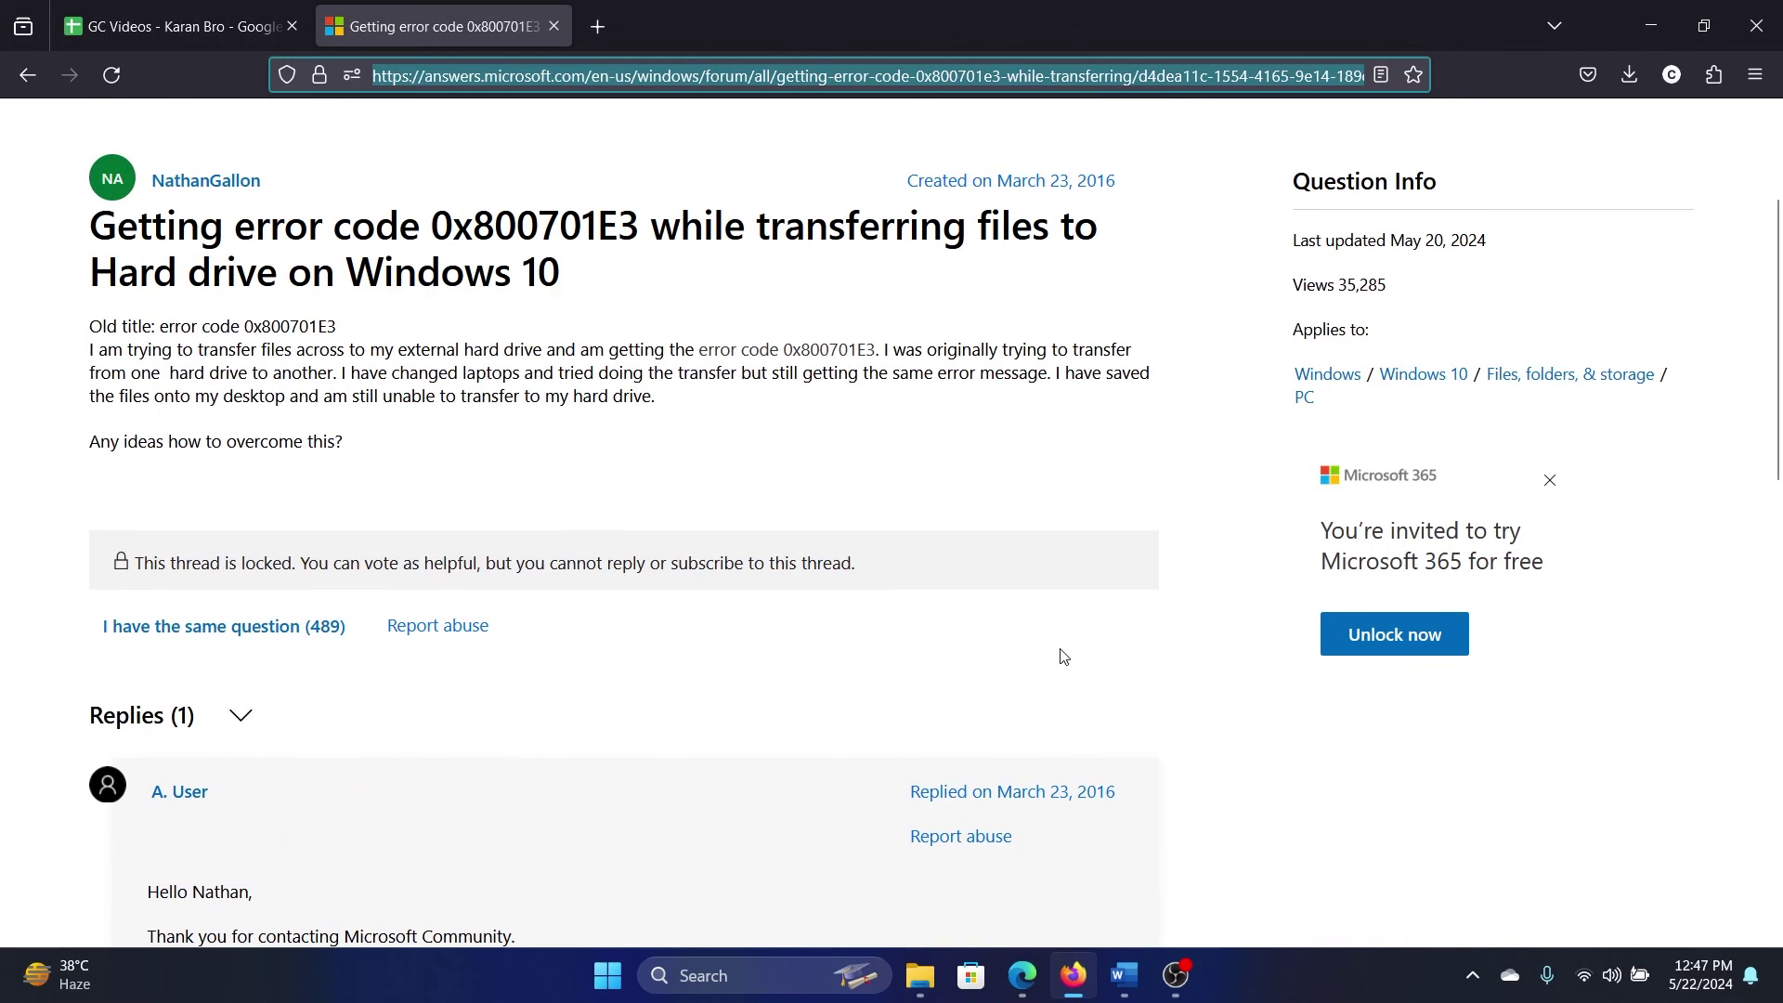